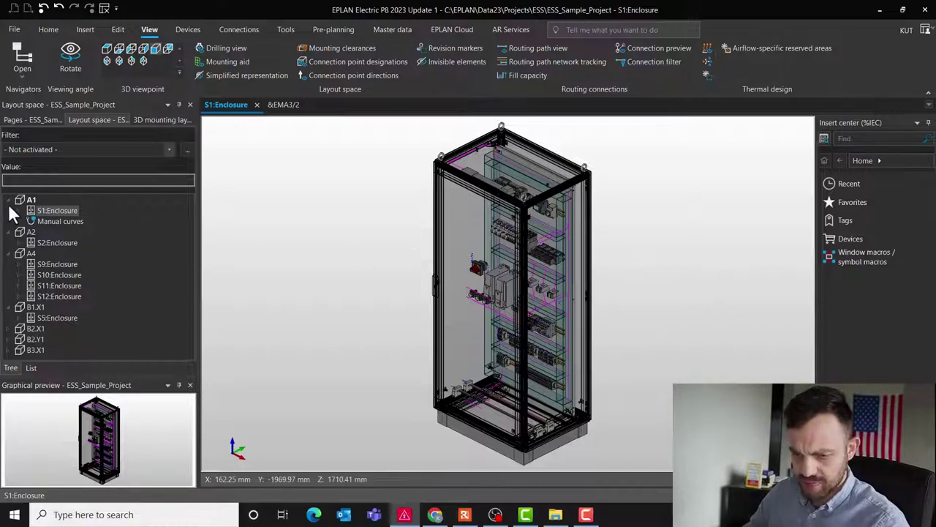
# Show only the mounting panels of enclosure S1 and orbit to face the panel
pyautogui.rightClick(45, 209)
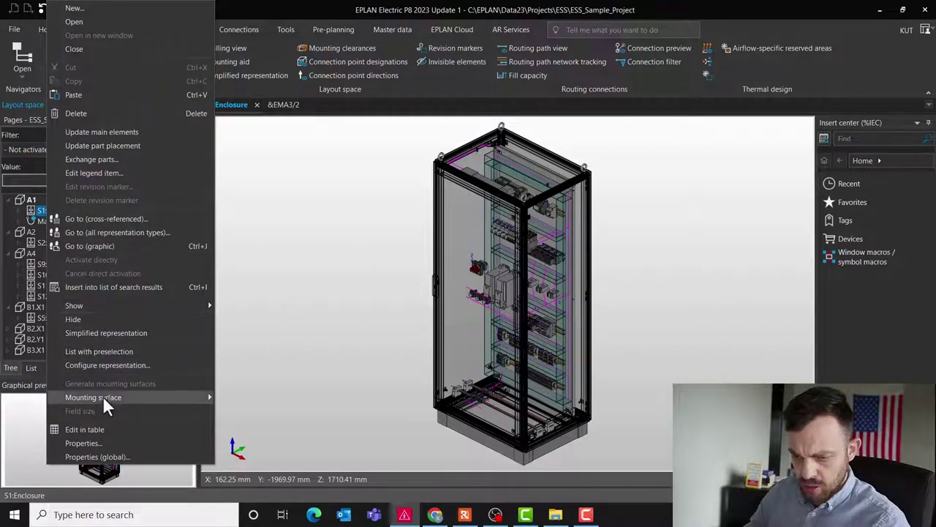
pyautogui.moveTo(74, 305)
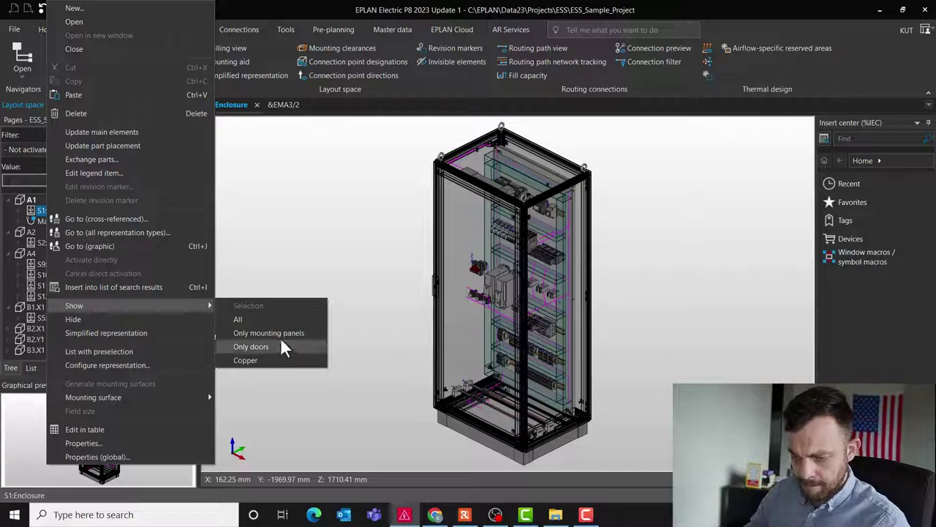
pyautogui.click(327, 316)
pyautogui.keyDown('shift'); pyautogui.moveTo(643, 273); pyautogui.dragTo(451, 179, button='middle'); pyautogui.keyUp('shift')
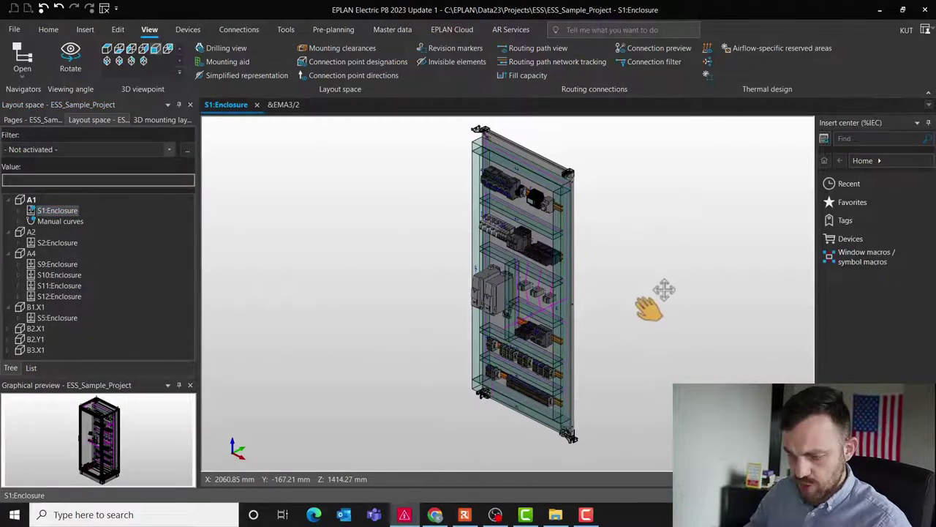
# Route the connections as wires across the mounting panel
pyautogui.click(118, 30)
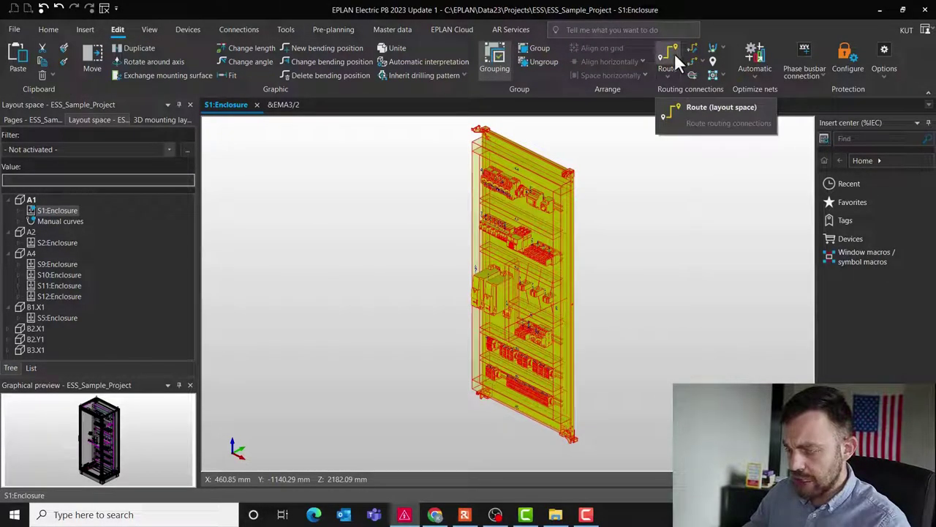
pyautogui.click(675, 53)
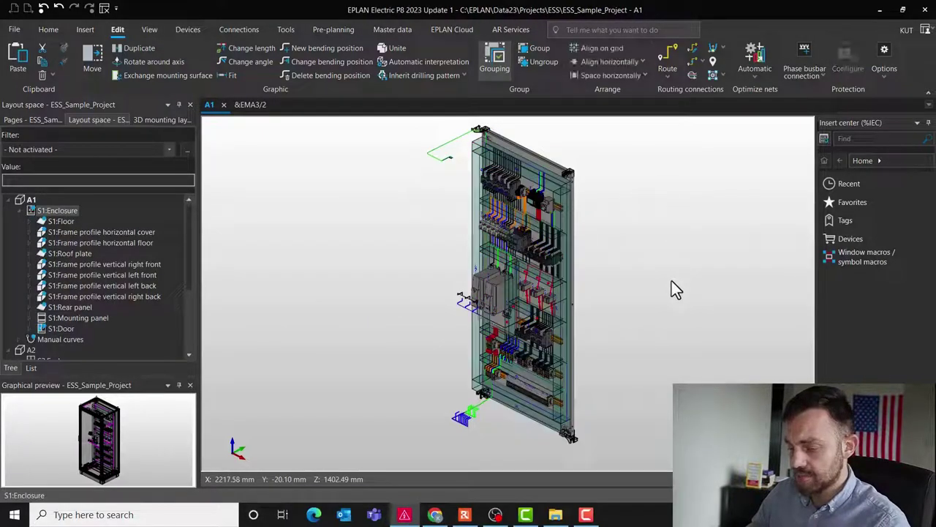
pyautogui.scroll(1, 671, 280)
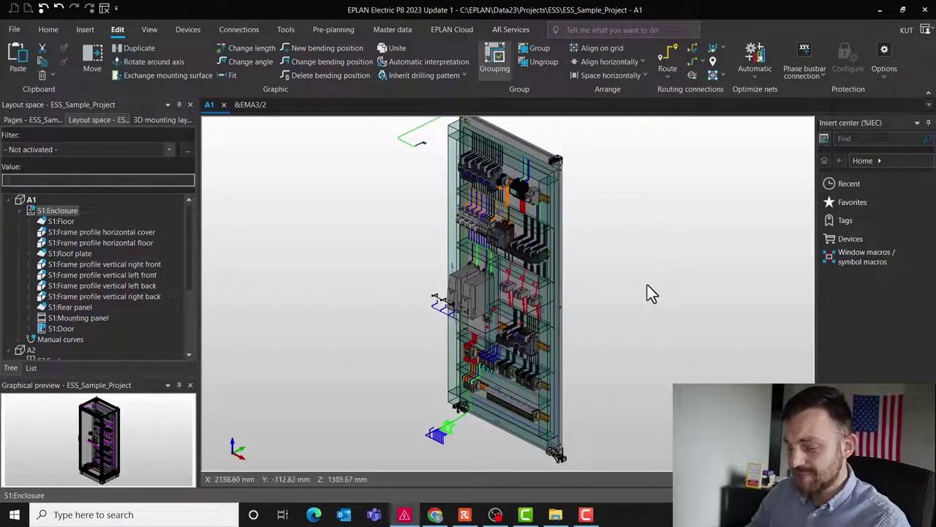
pyautogui.scroll(-1, 647, 287)
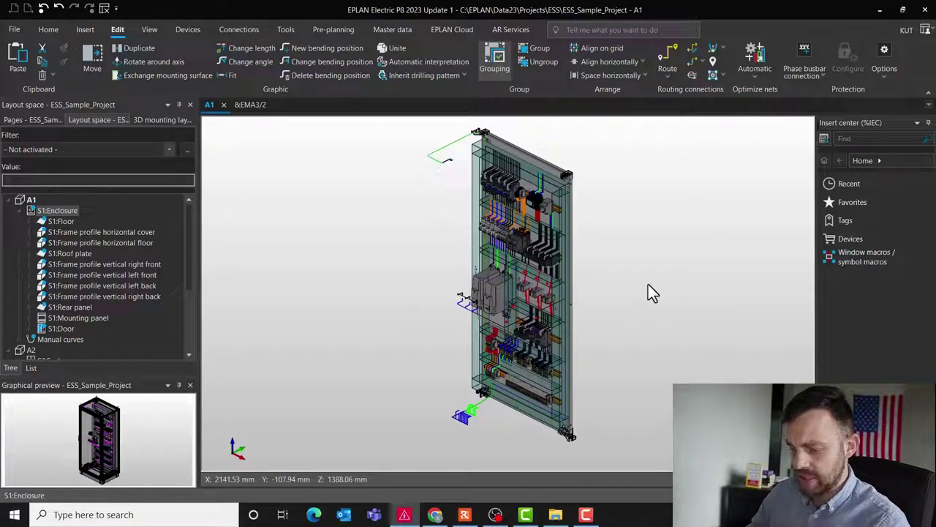
pyautogui.moveTo(648, 284); pyautogui.dragTo(636, 288, button='middle')
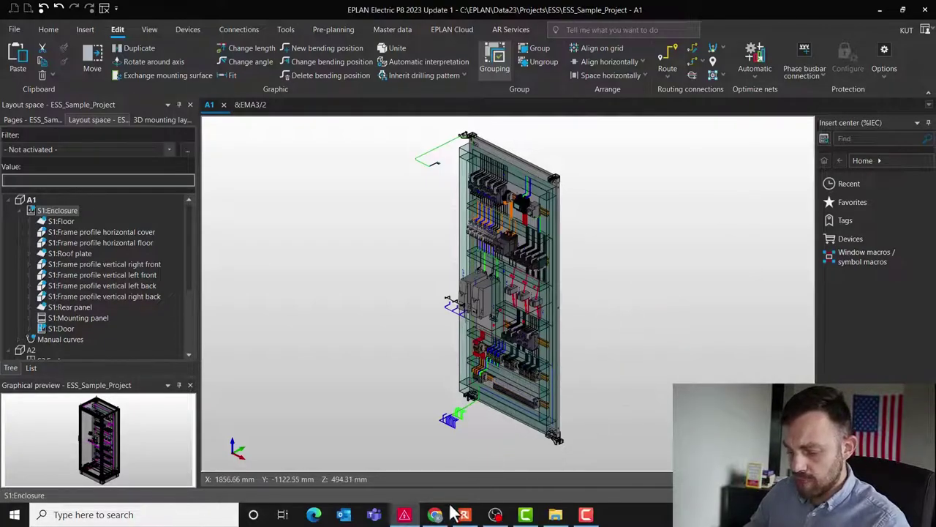
pyautogui.hotkey('alt', 'Tab')
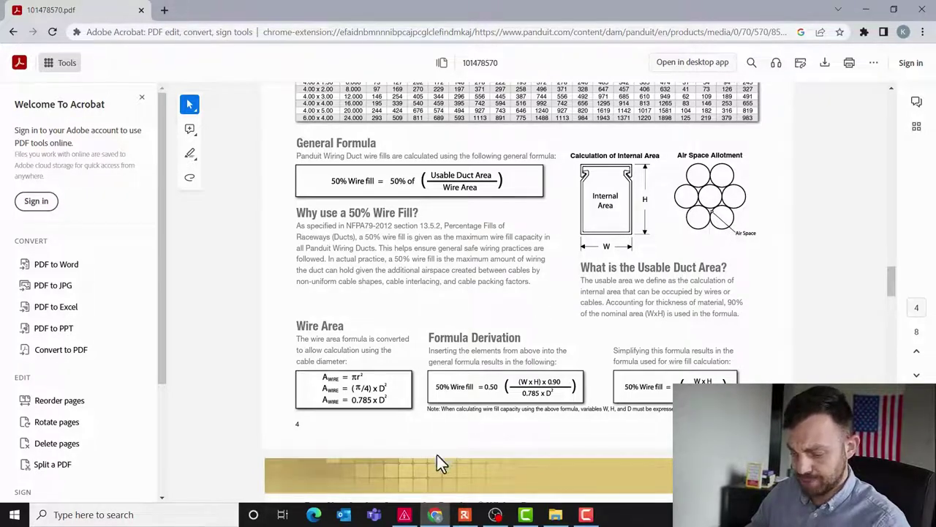
pyautogui.click(404, 514)
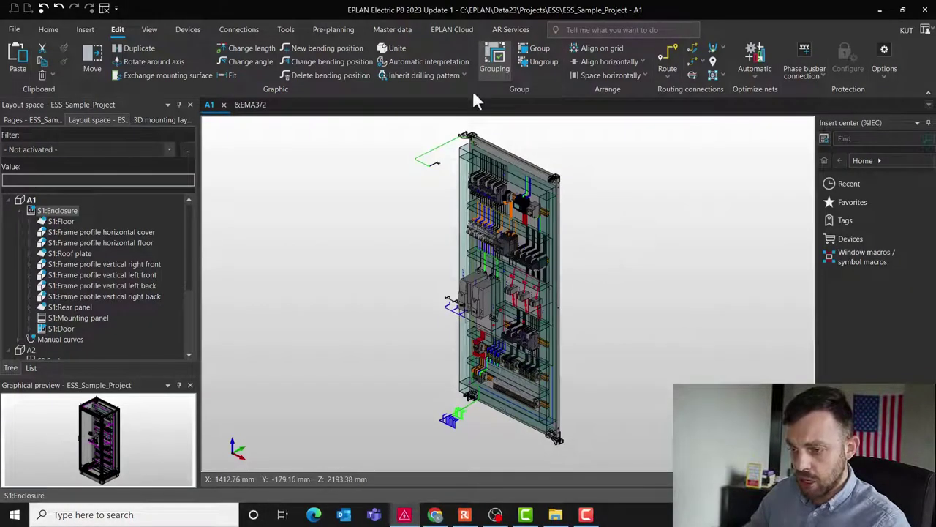
pyautogui.click(393, 33)
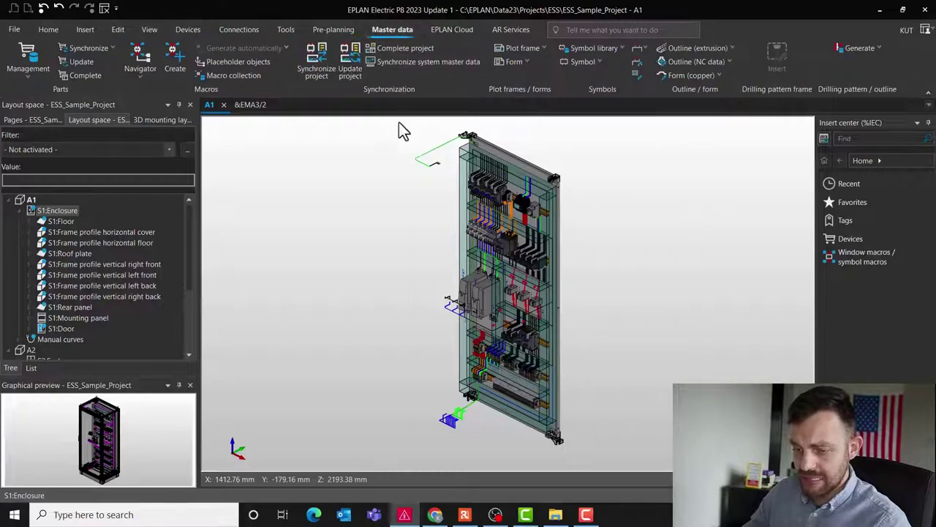
pyautogui.click(30, 55)
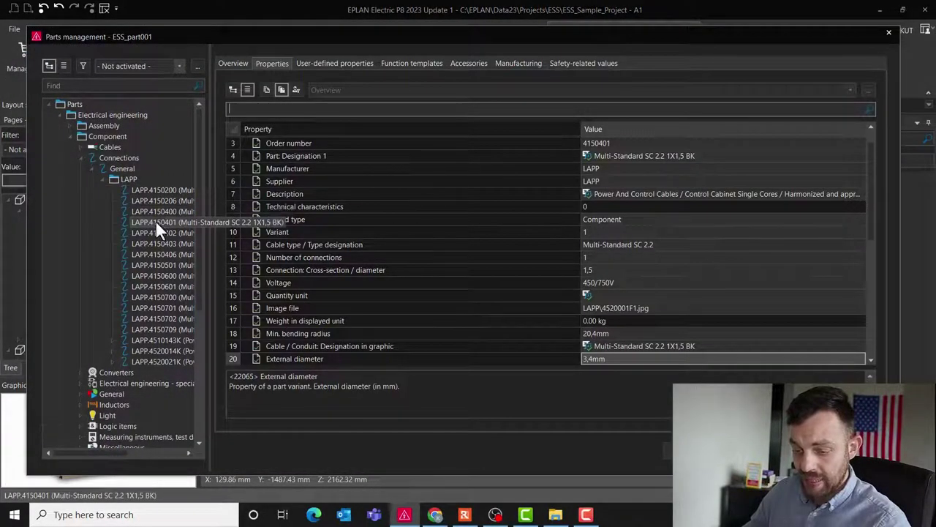
pyautogui.click(155, 220)
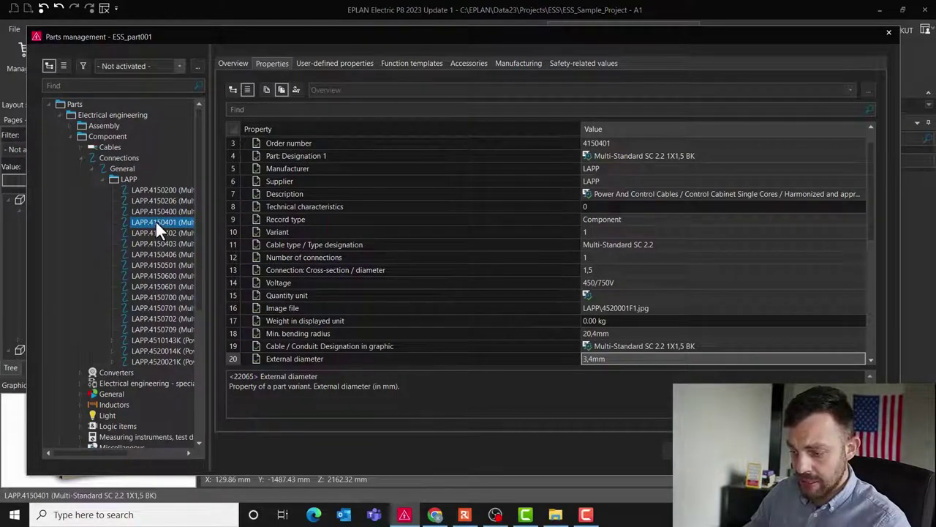
pyautogui.click(342, 358)
pyautogui.click(614, 359)
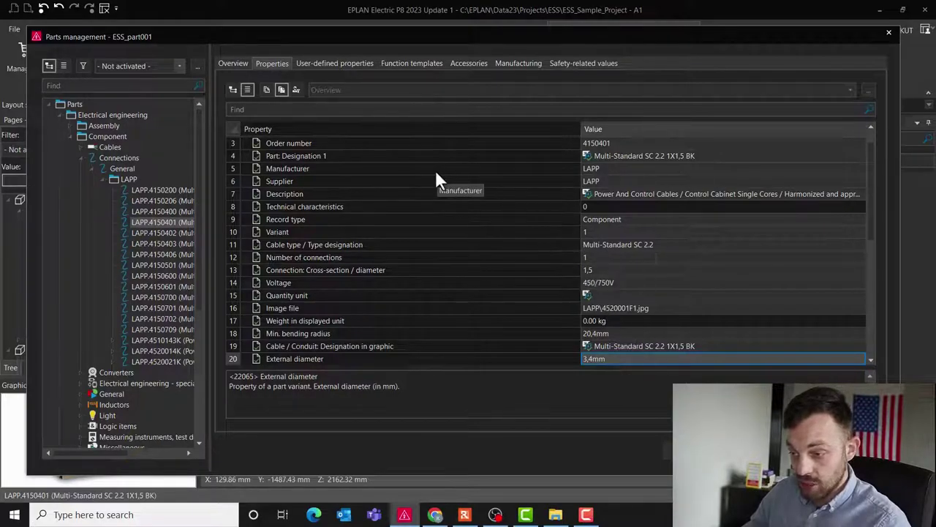
pyautogui.click(412, 62)
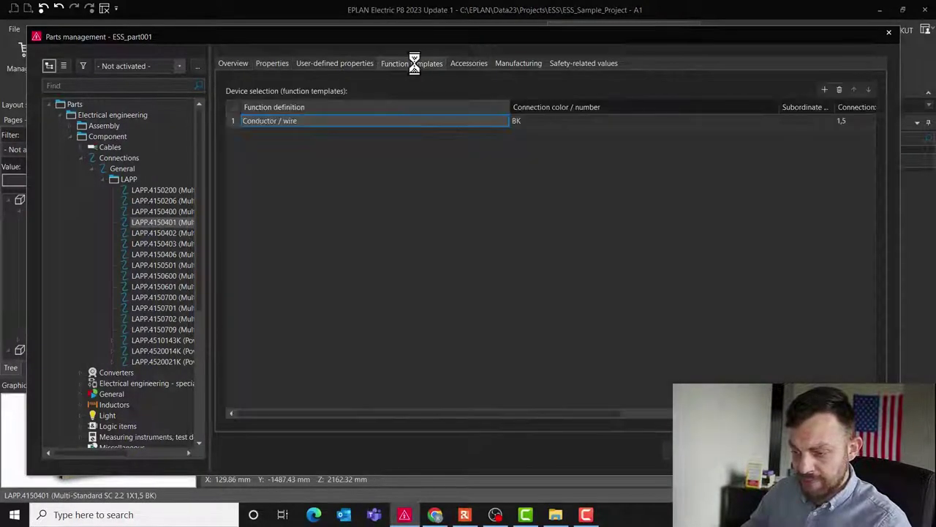
pyautogui.moveTo(530, 413); pyautogui.dragTo(701, 132)
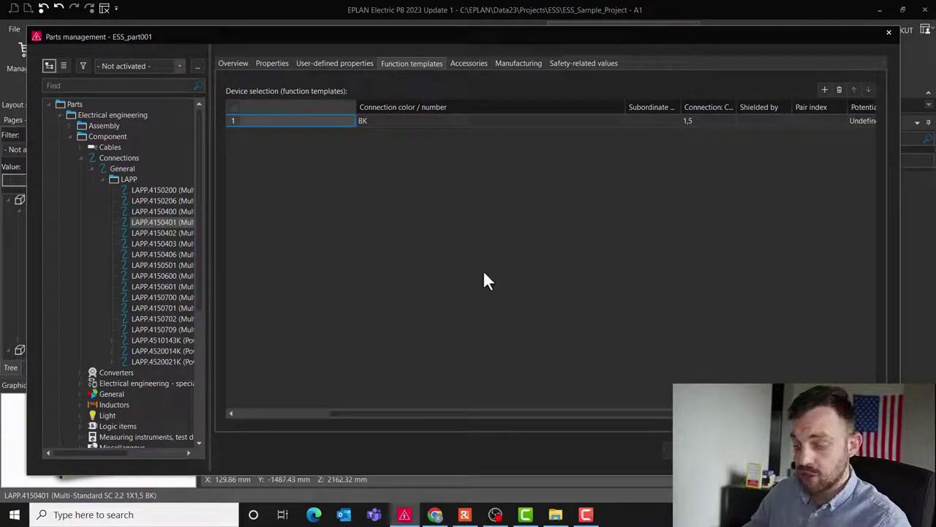
pyautogui.click(280, 63)
pyautogui.click(354, 359)
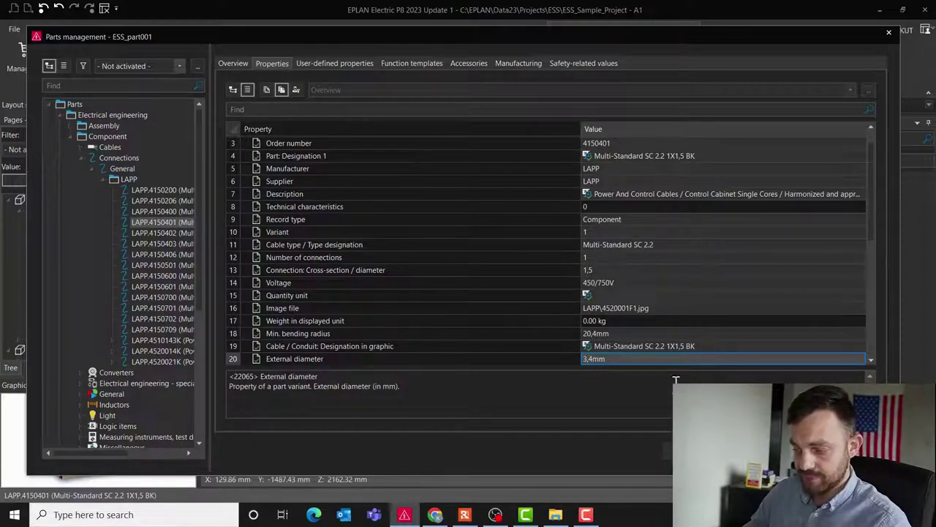
# Close parts management and show the mounting panel alone, straight from the front
pyautogui.click(849, 460)
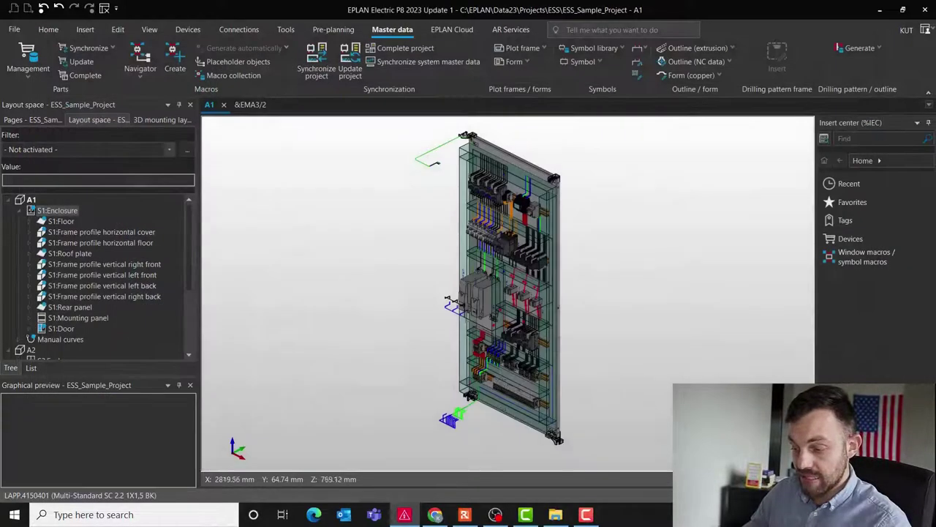
pyautogui.moveTo(577, 216); pyautogui.dragTo(569, 241, button='middle')
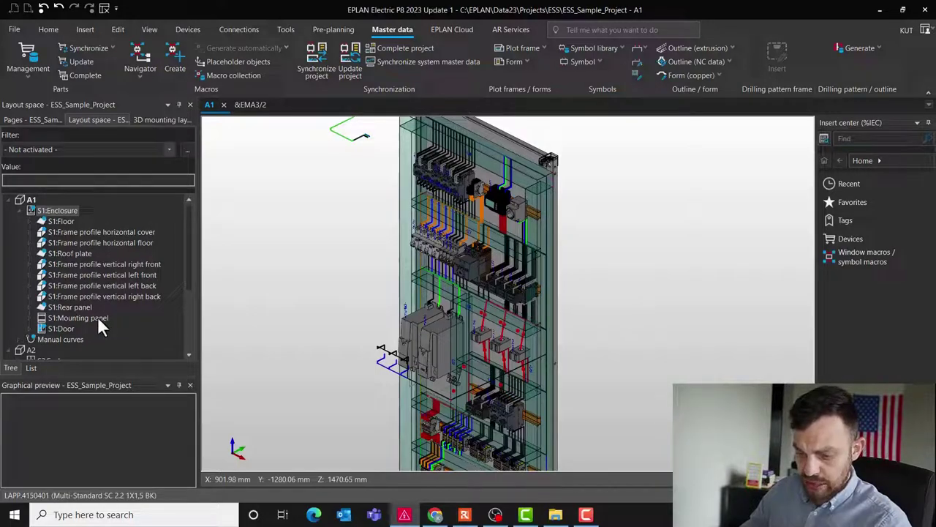
pyautogui.doubleClick(100, 322)
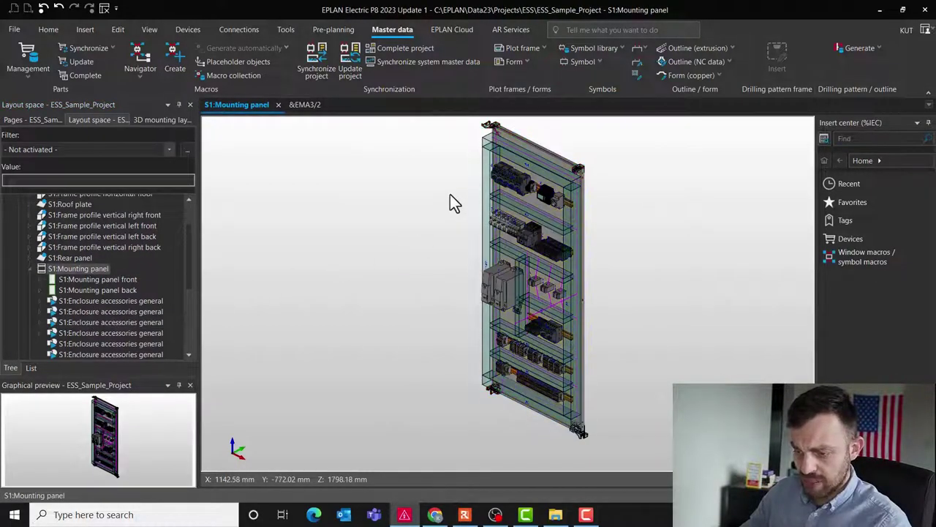
pyautogui.scroll(2, 452, 202)
pyautogui.moveTo(464, 203)
pyautogui.mouseDown(button='middle')
pyautogui.moveTo(393, 266)
pyautogui.moveTo(373, 266)
pyautogui.mouseUp(button='middle')
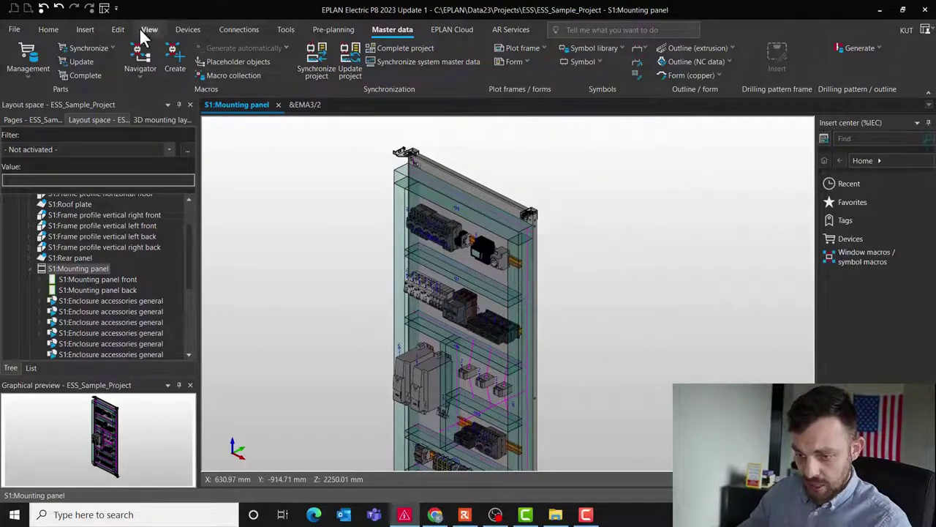
pyautogui.click(148, 29)
pyautogui.click(156, 48)
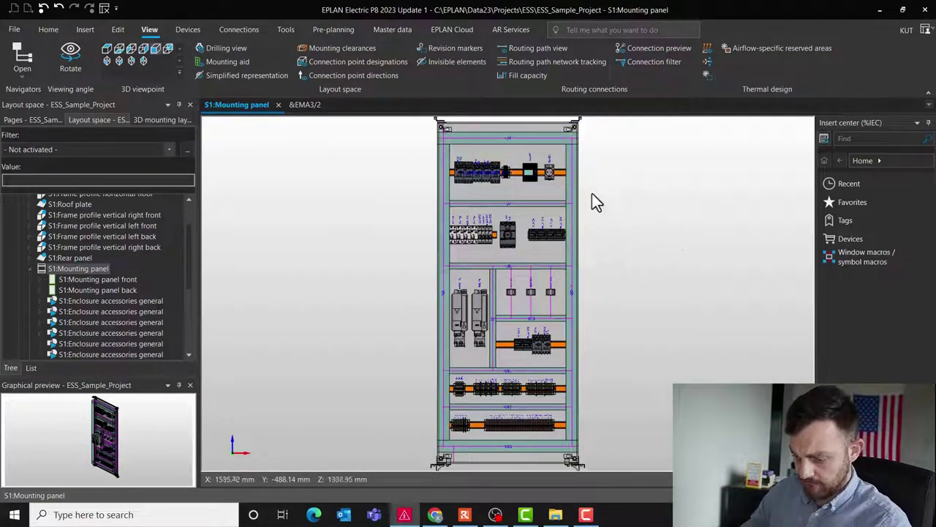
pyautogui.scroll(2, 590, 193)
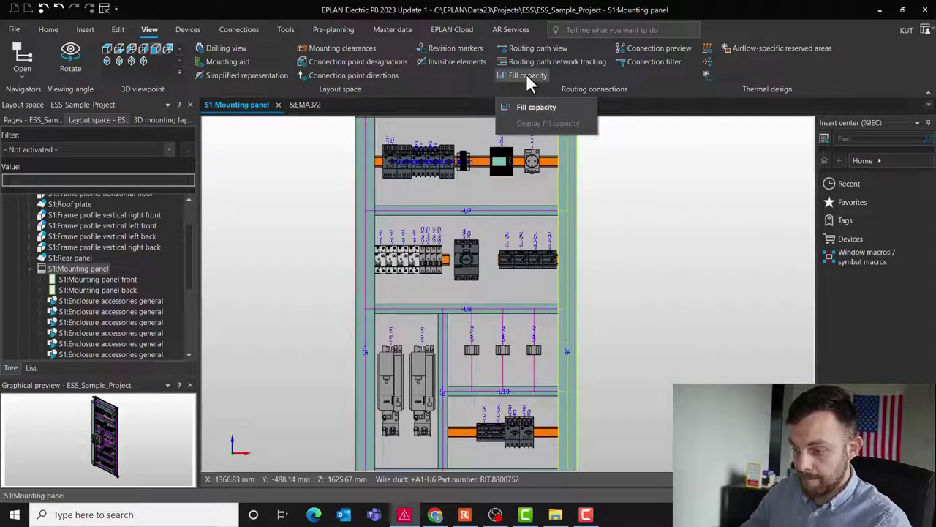
# Overlay fill capacity on the wire ducts and zoom around the panel to inspect it
pyautogui.click(526, 74)
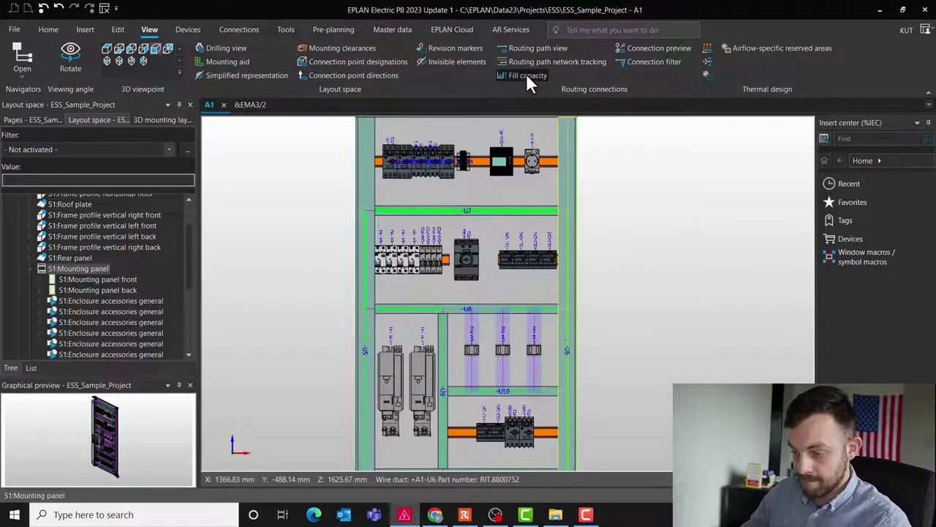
pyautogui.scroll(2, 450, 174)
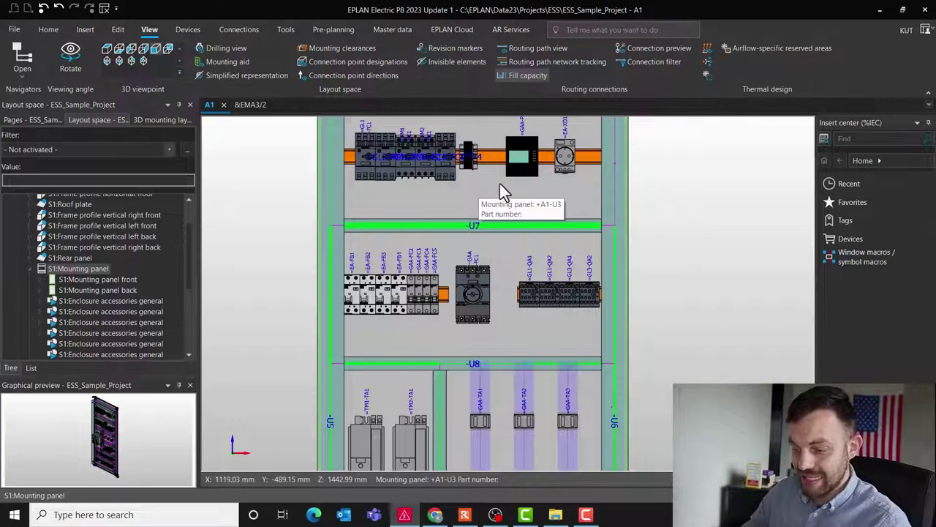
pyautogui.scroll(-2, 500, 183)
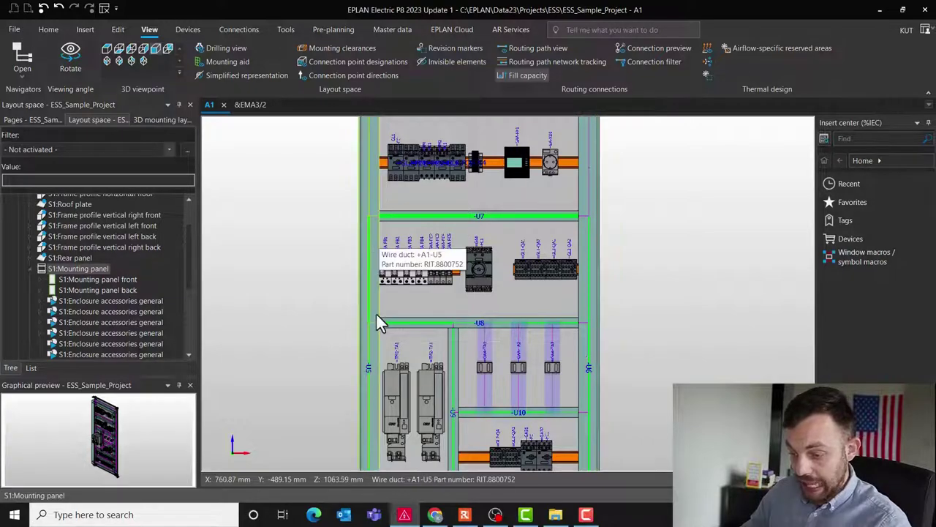
pyautogui.scroll(1, 401, 219)
pyautogui.scroll(2, 401, 219)
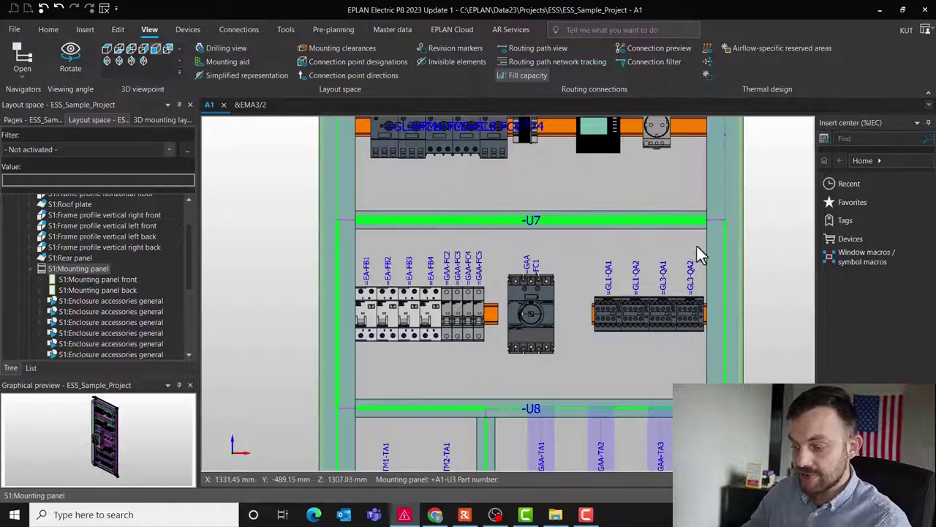
pyautogui.scroll(-2, 697, 246)
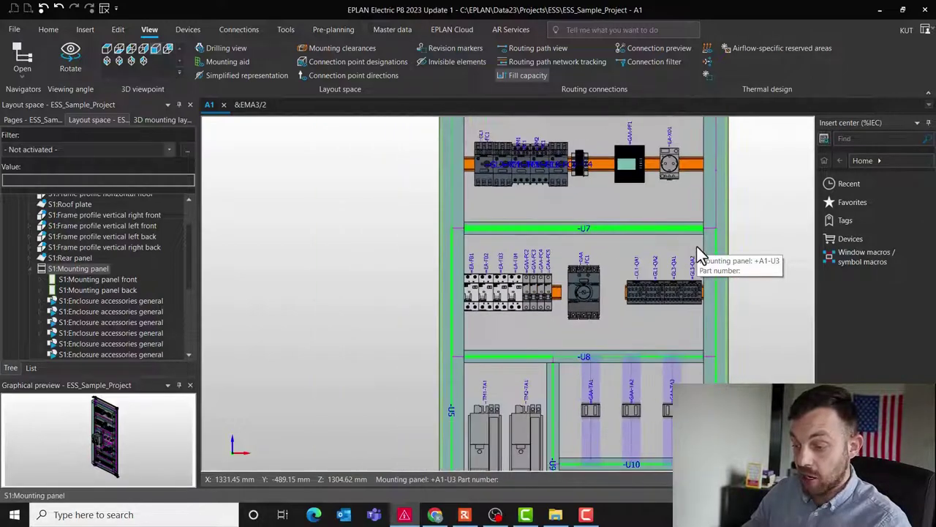
pyautogui.moveTo(697, 247); pyautogui.dragTo(632, 210, button='middle')
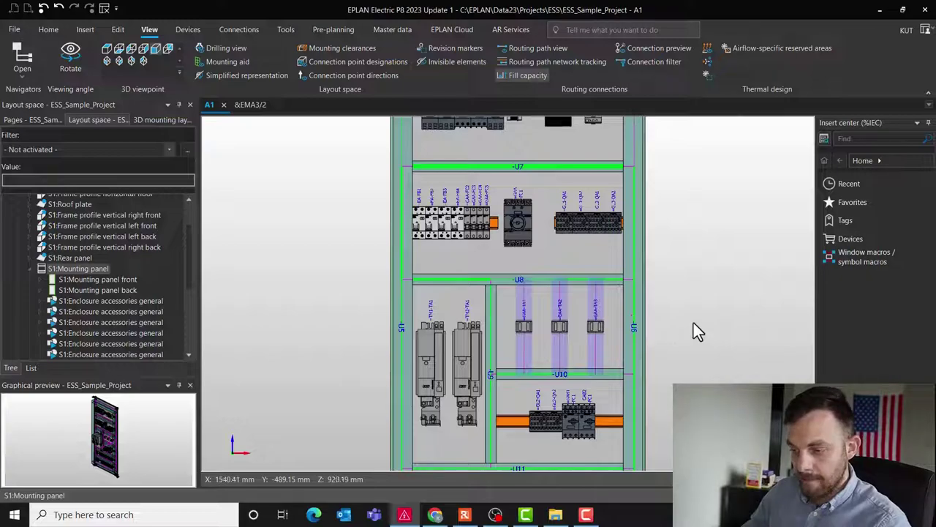
pyautogui.scroll(1, 739, 363)
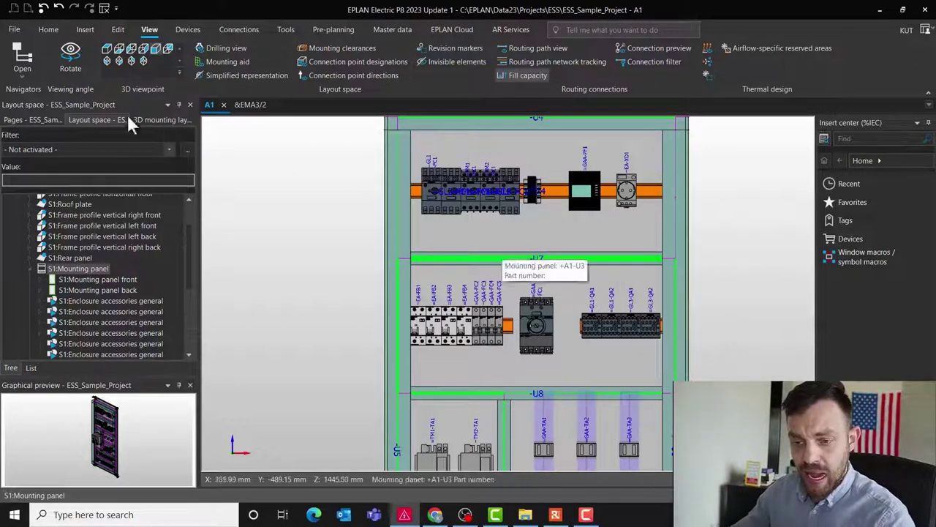
# In the routing connection settings, change the fill capacity limit from 80 to 35 and warning to 25
pyautogui.click(6, 35)
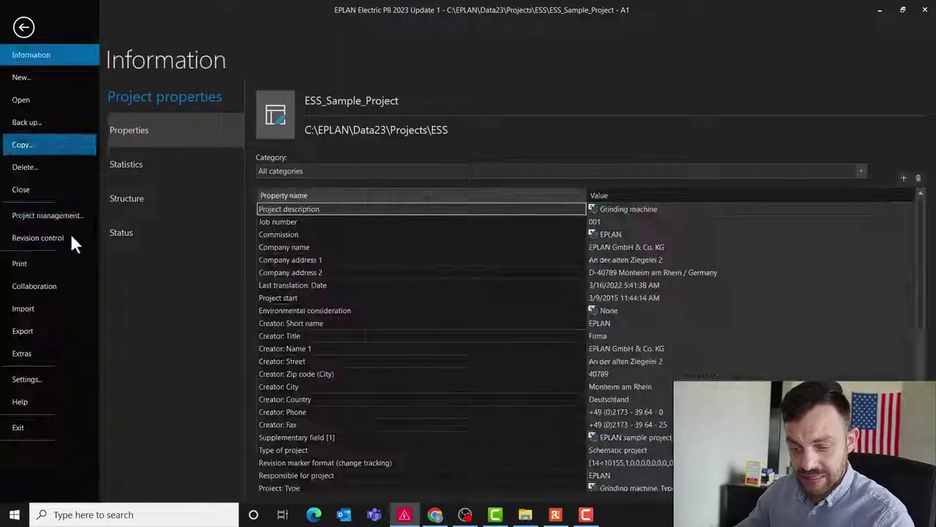
pyautogui.click(57, 373)
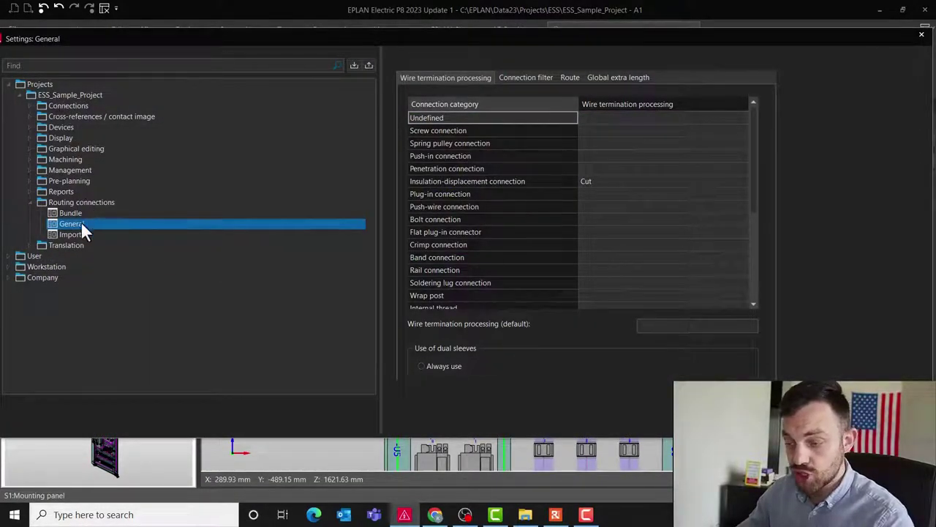
pyautogui.click(570, 79)
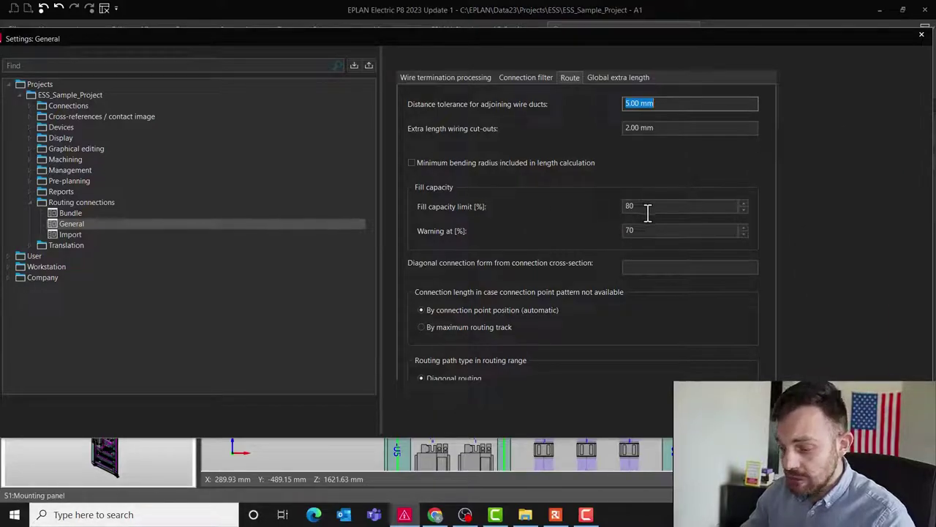
pyautogui.click(658, 208)
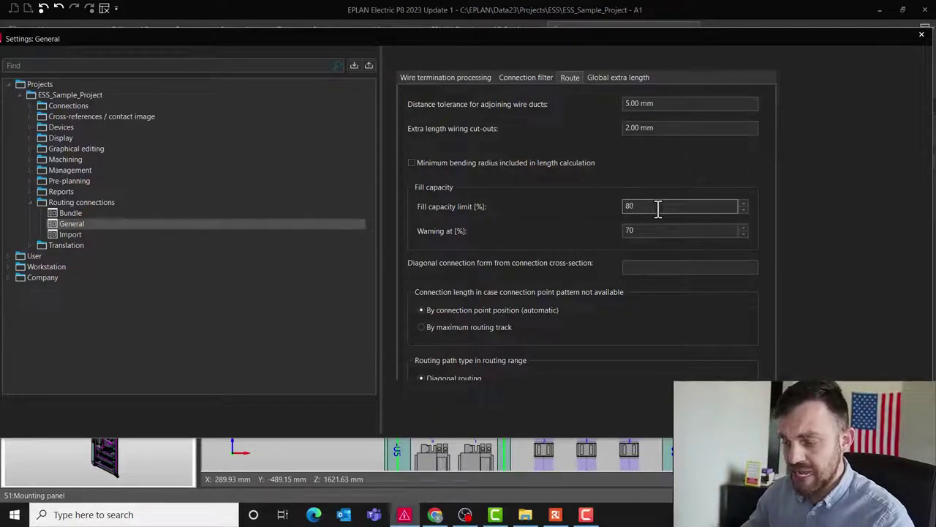
pyautogui.doubleClick(648, 209)
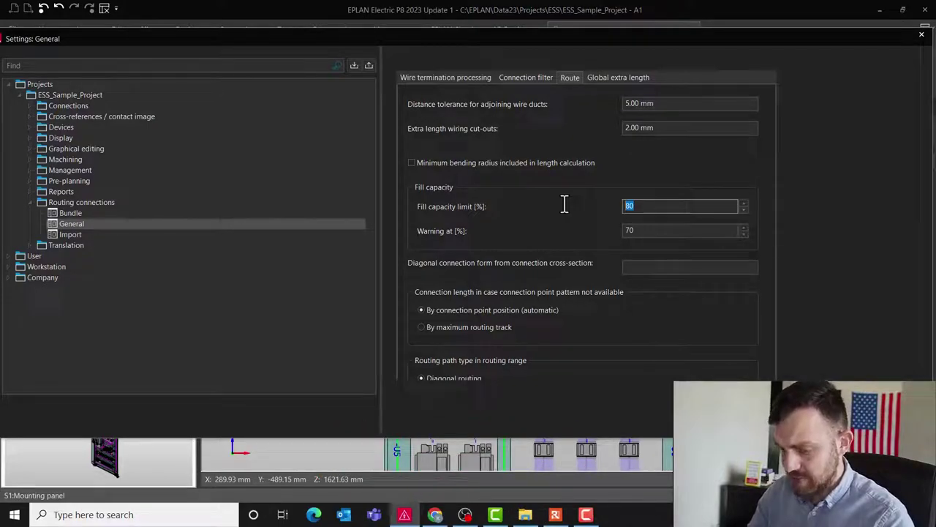
pyautogui.write('35')
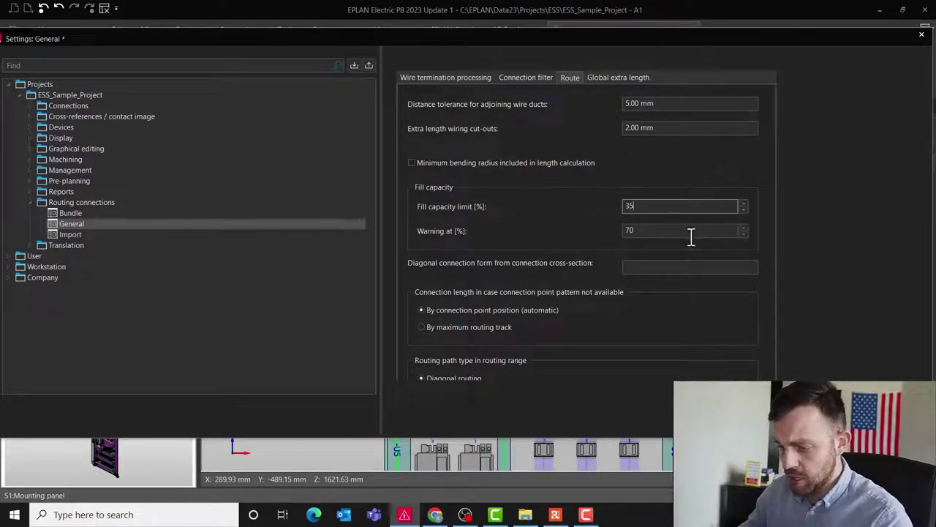
pyautogui.press('Tab')
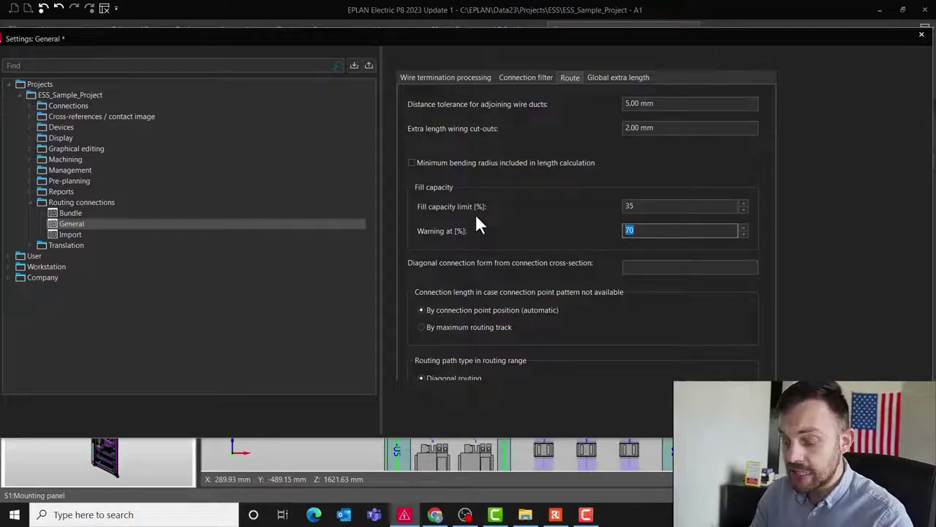
pyautogui.write('25')
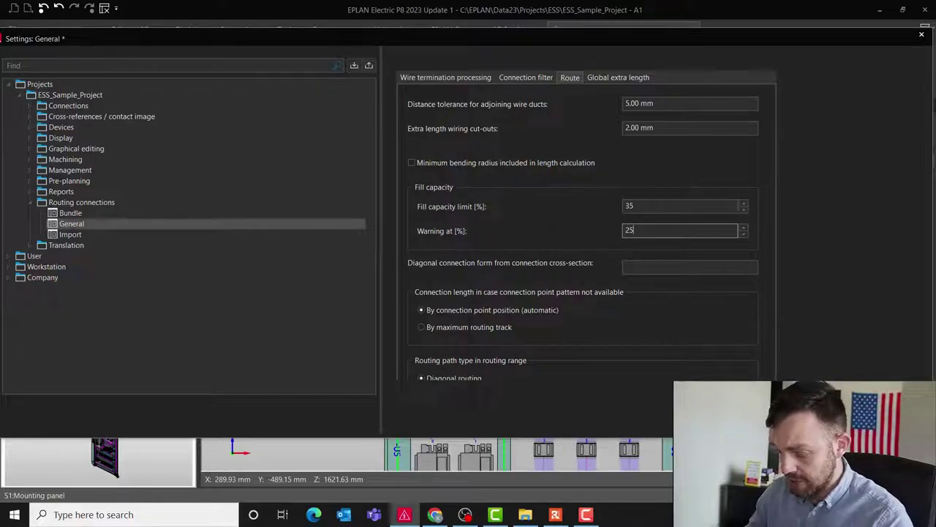
pyautogui.press('Tab')
# Apply the new limits and refresh the fill-capacity overlay on the mounting panel
pyautogui.press('Return')
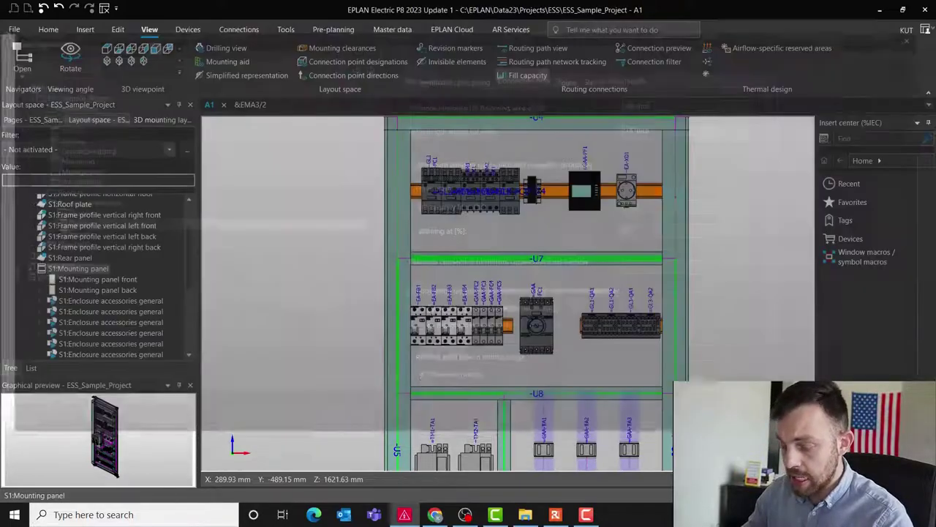
pyautogui.moveTo(622, 233); pyautogui.dragTo(561, 153, button='middle')
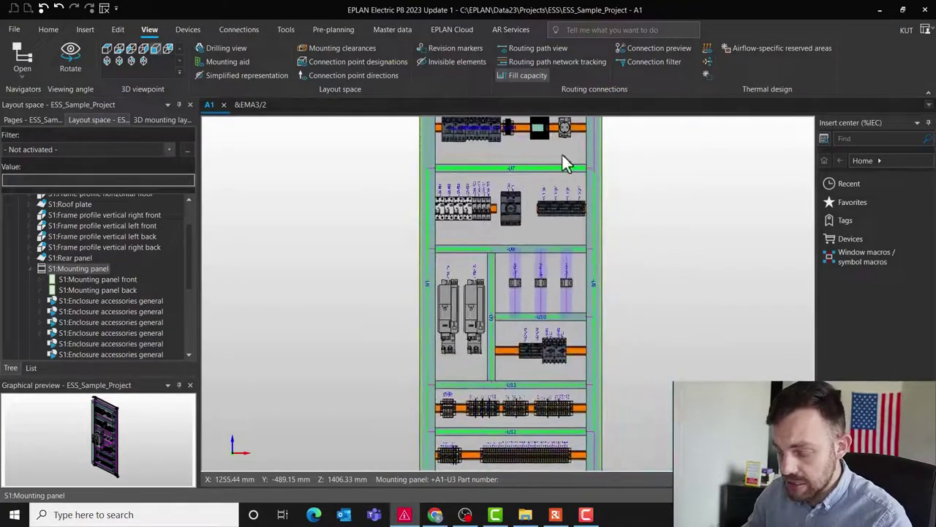
pyautogui.moveTo(566, 209); pyautogui.dragTo(574, 212, button='middle')
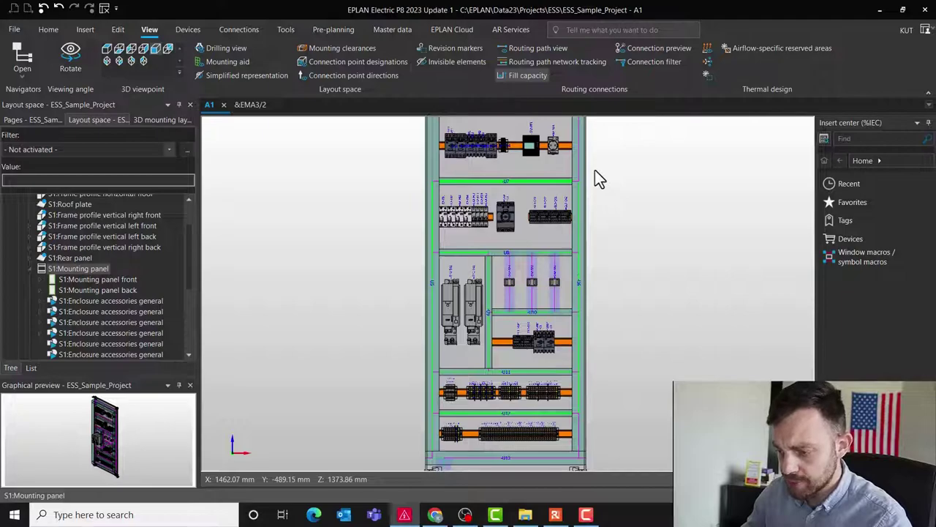
pyautogui.click(532, 78)
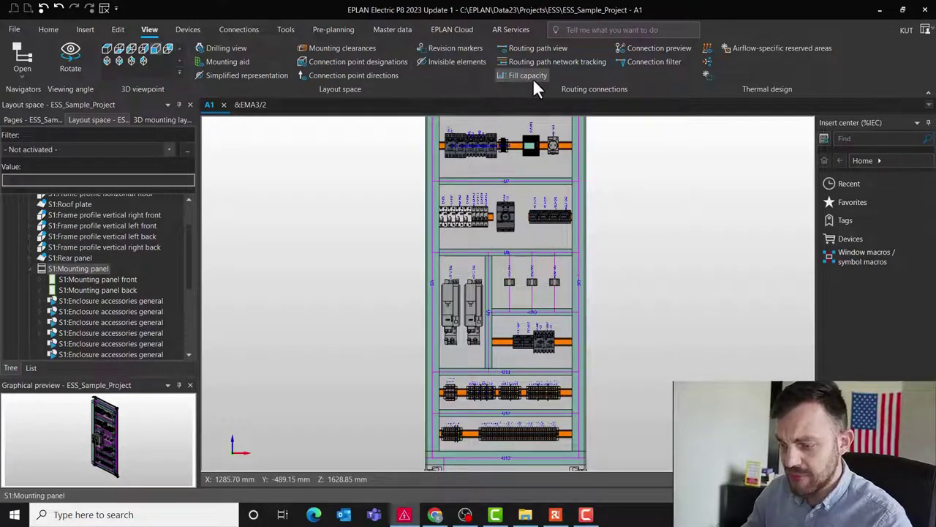
pyautogui.click(532, 79)
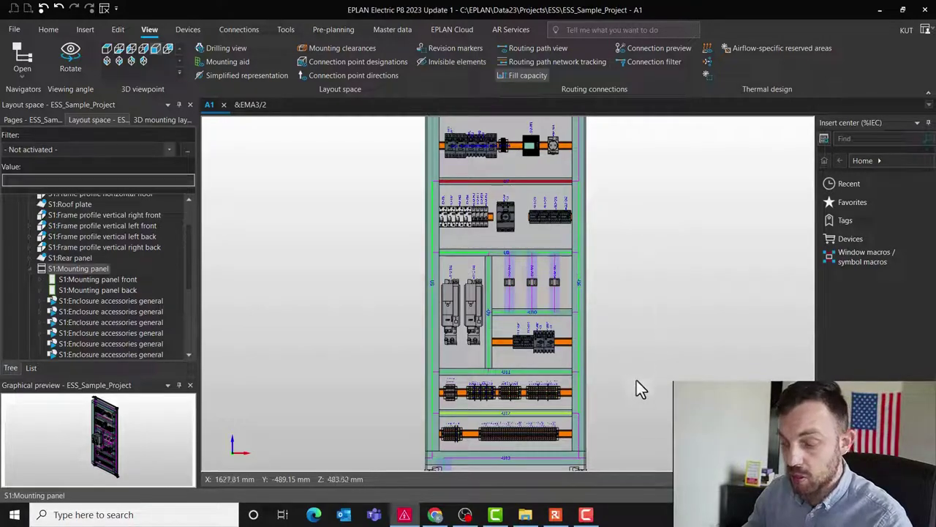
# Zoom in on wire duct +A1-U7, now flagged red for exceeding capacity
pyautogui.scroll(3, 645, 311)
pyautogui.scroll(2, 495, 312)
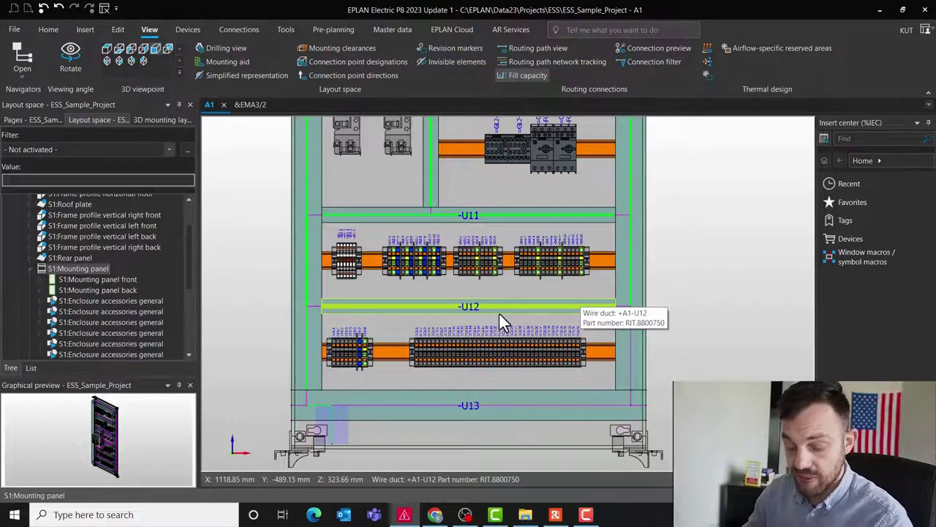
pyautogui.scroll(3, 500, 314)
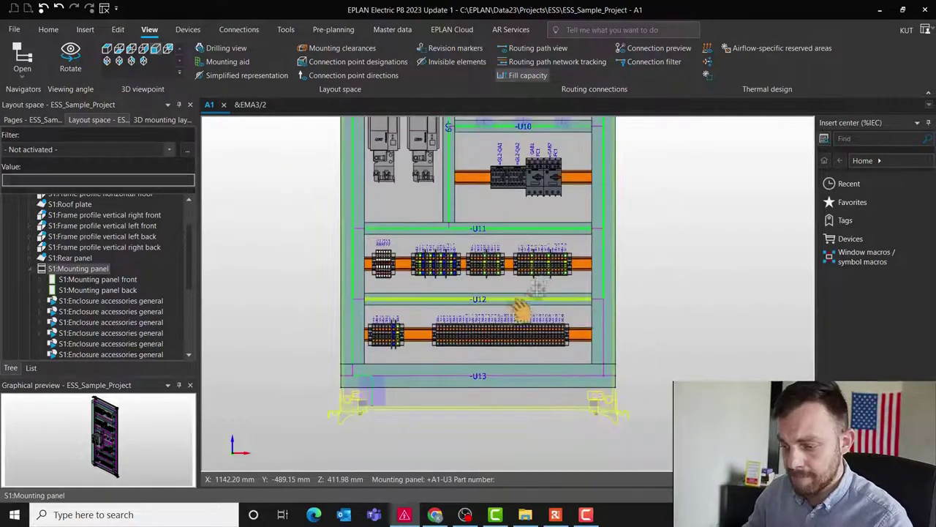
pyautogui.scroll(2, 490, 267)
pyautogui.scroll(2, 483, 274)
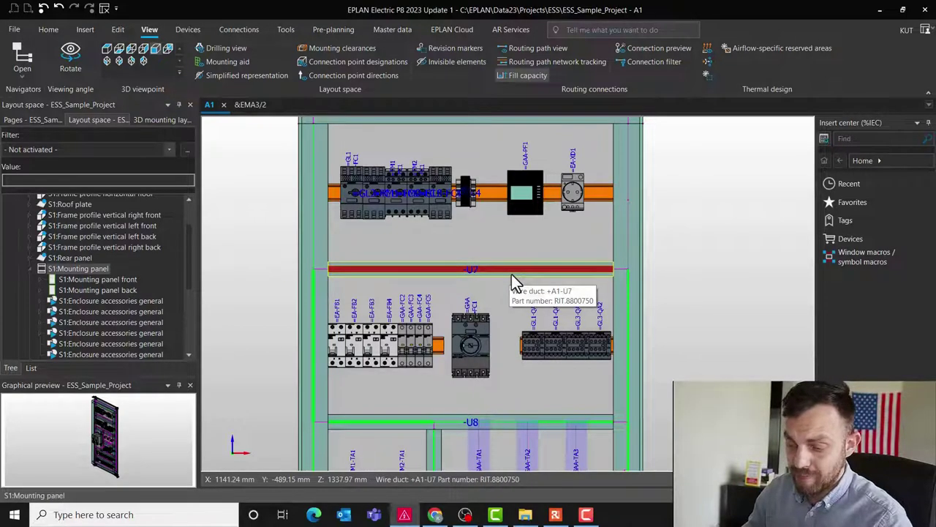
pyautogui.scroll(1, 511, 278)
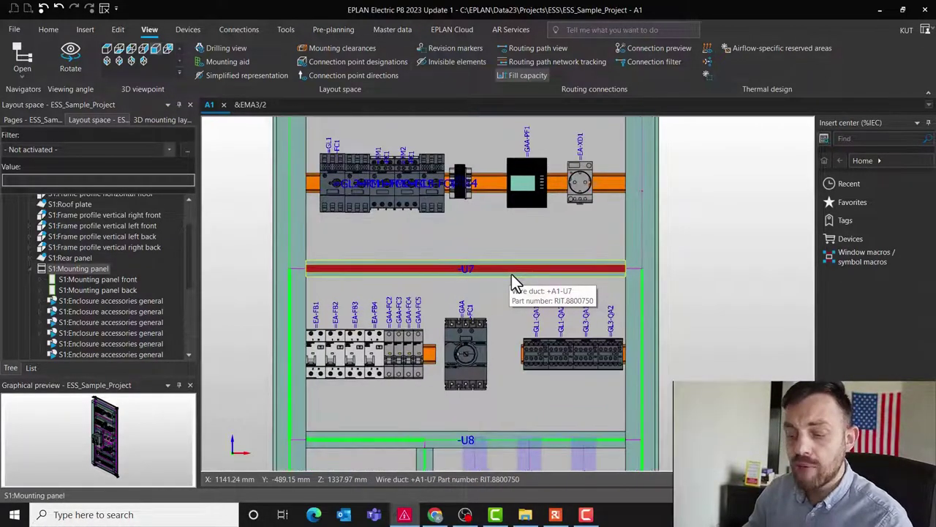